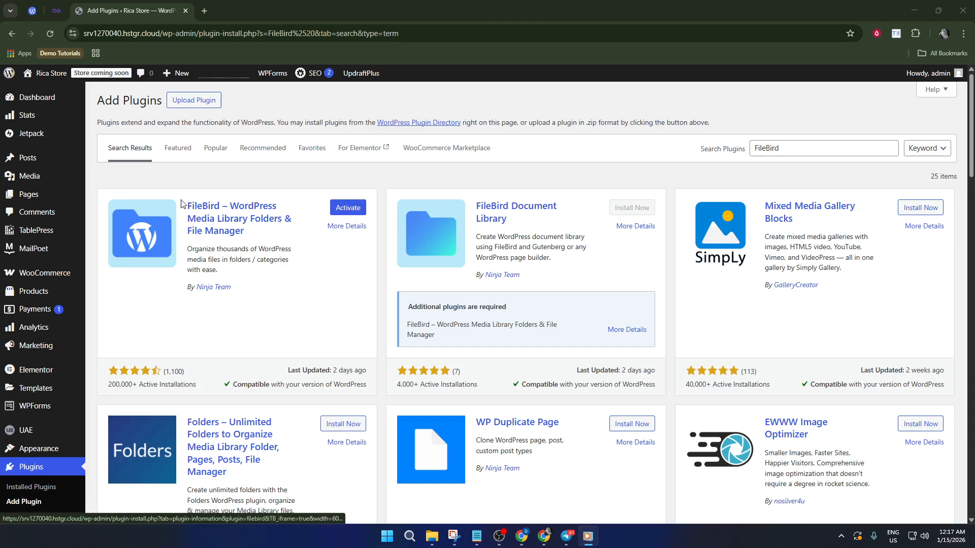
- Activate the FileBird – WordPress Media Library Folders & File Manager plugin and open the FileBird settings page
left_click(348, 209)
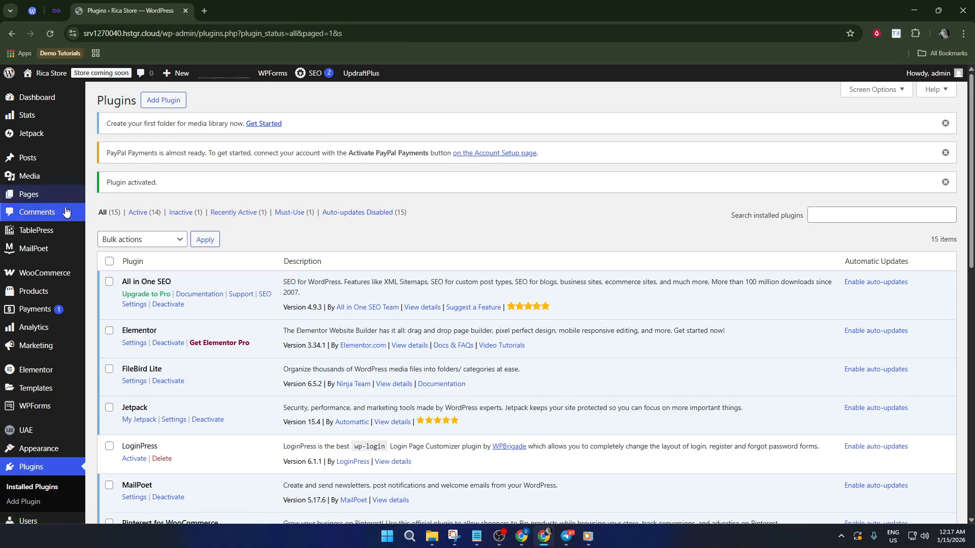
scroll(65, 276, "down", 2)
scroll(65, 276, "up", 2)
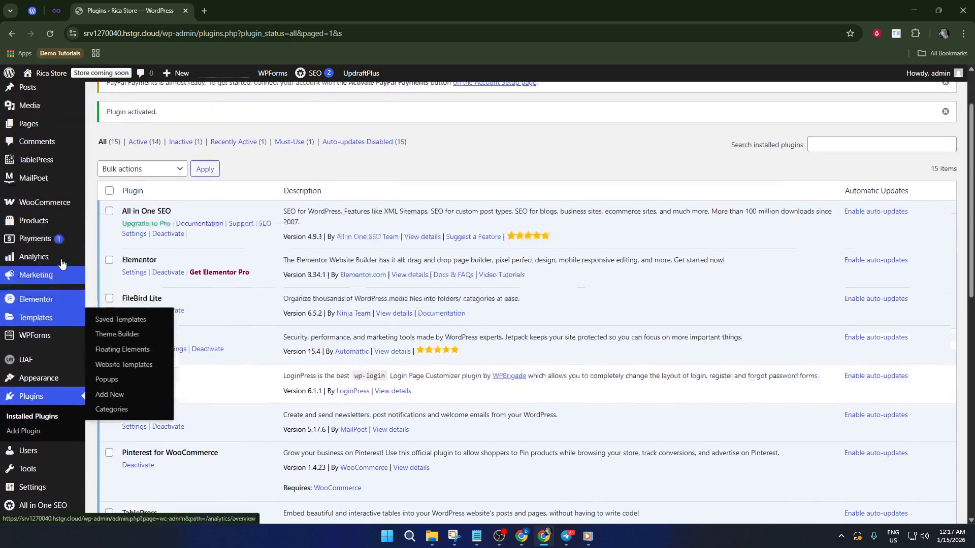
mouse_move(56, 176)
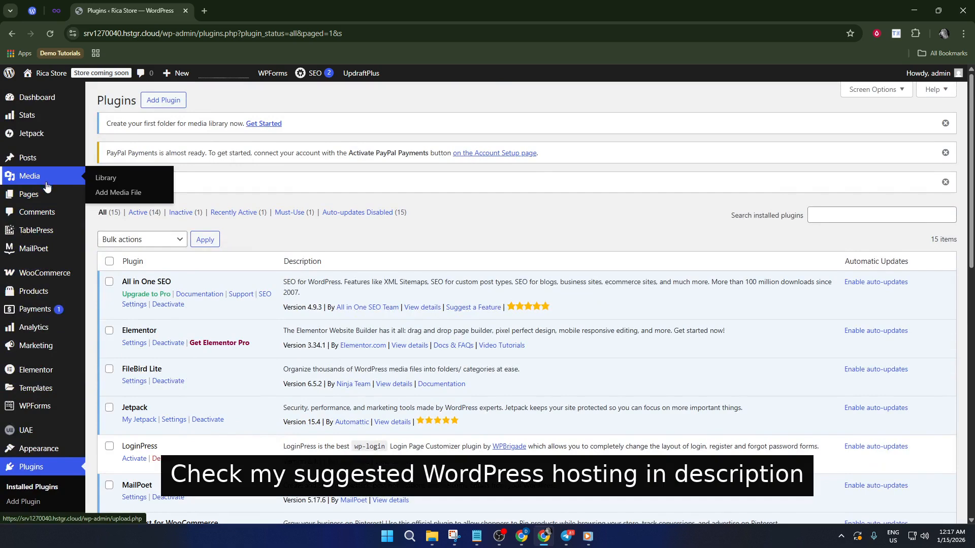
scroll(56, 273, "down", 3)
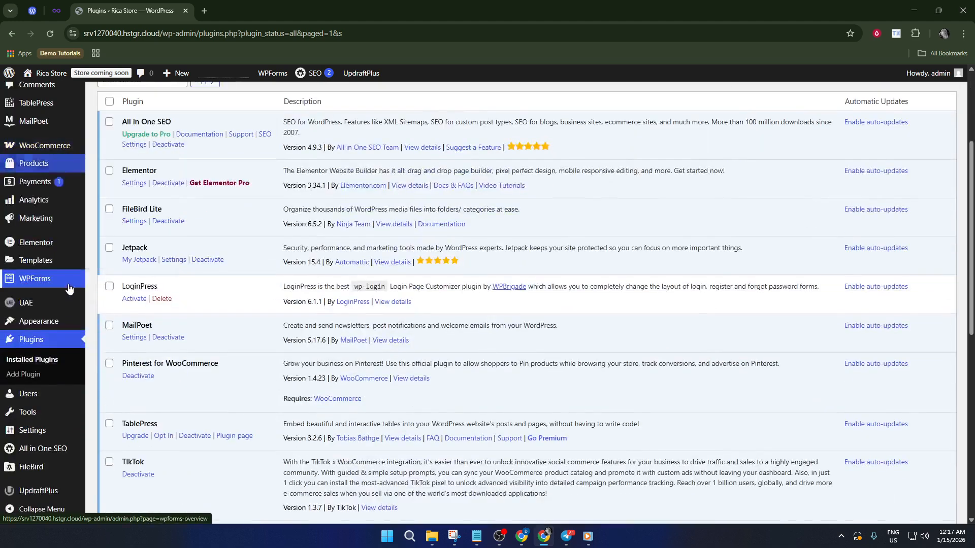
scroll(65, 282, "down", 2)
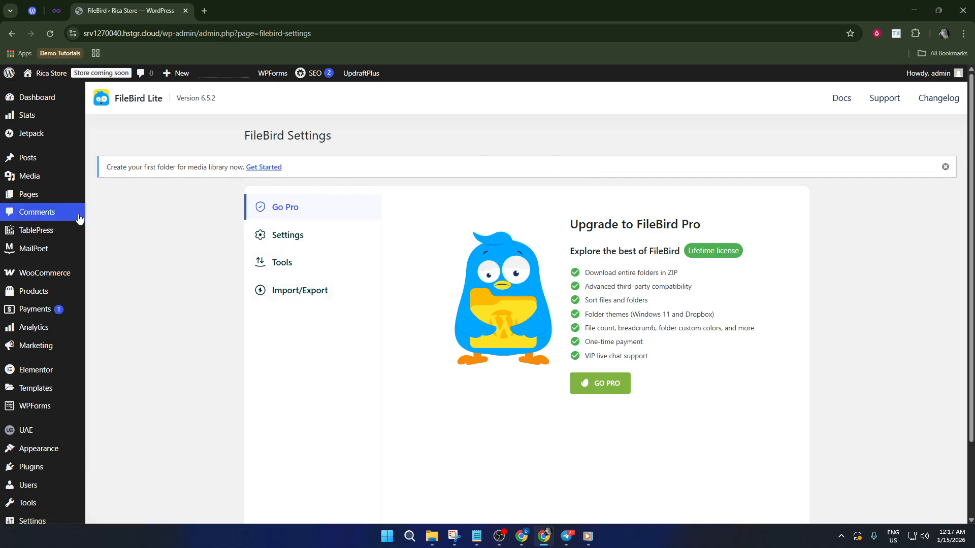
- Open the site's media library
scroll(45, 444, "down", 2)
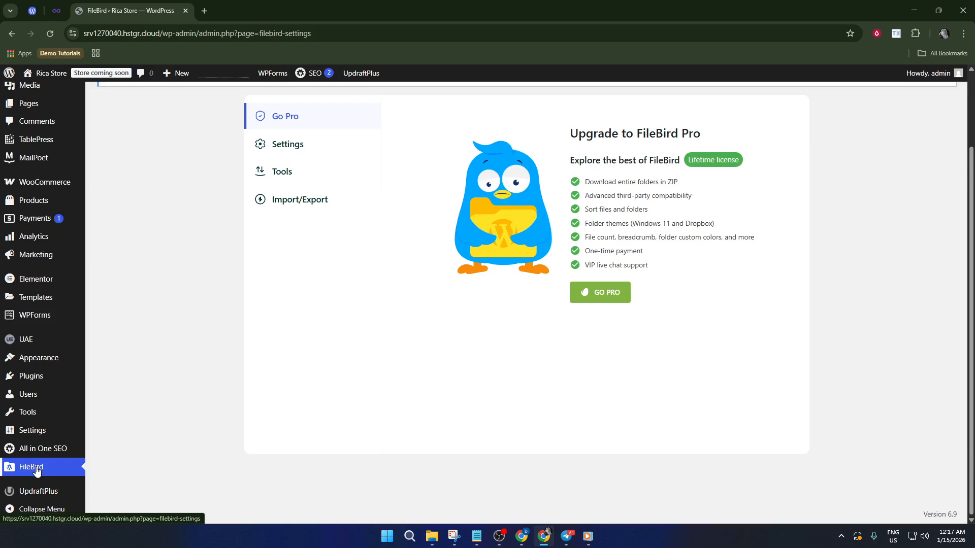
scroll(322, 370, "up", 2)
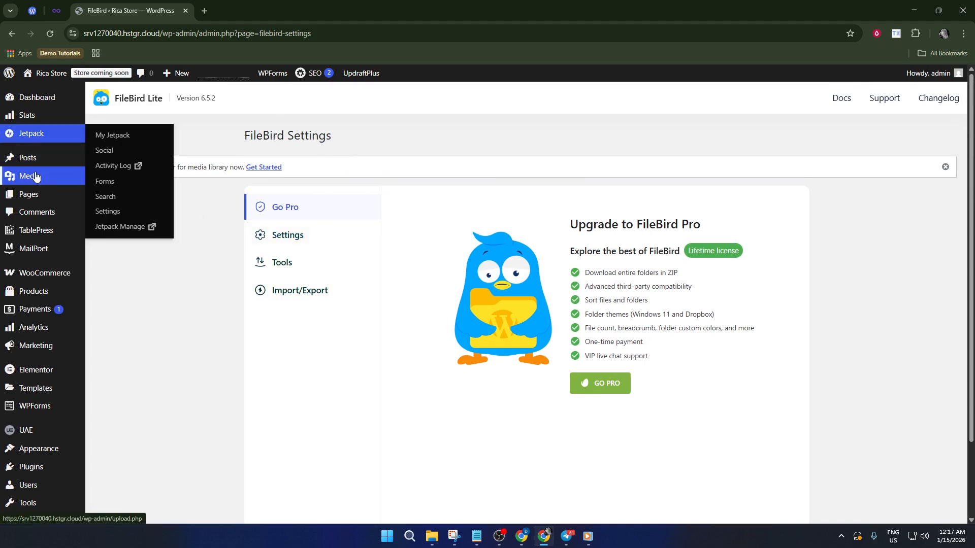
left_click(124, 177)
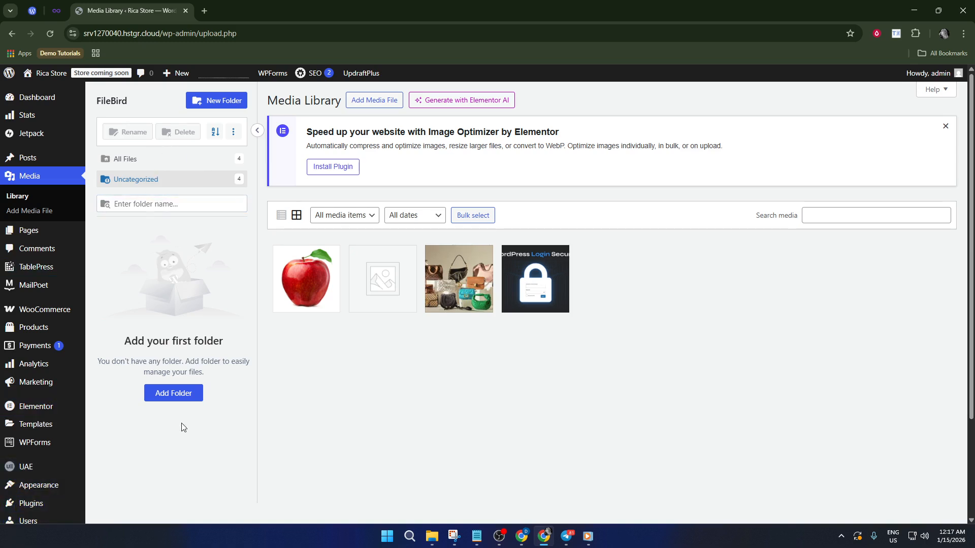
- Create a new FileBird folder named DEMO FILEBIRD FOLDER in the media library
left_click(223, 102)
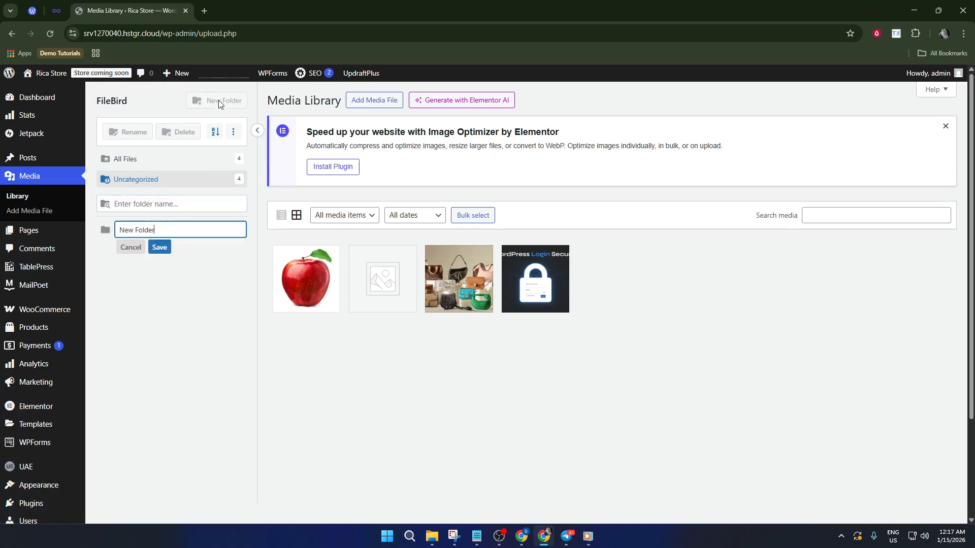
triple_click(176, 231)
type("DEMO FILEBIRD")
type("FOLDER")
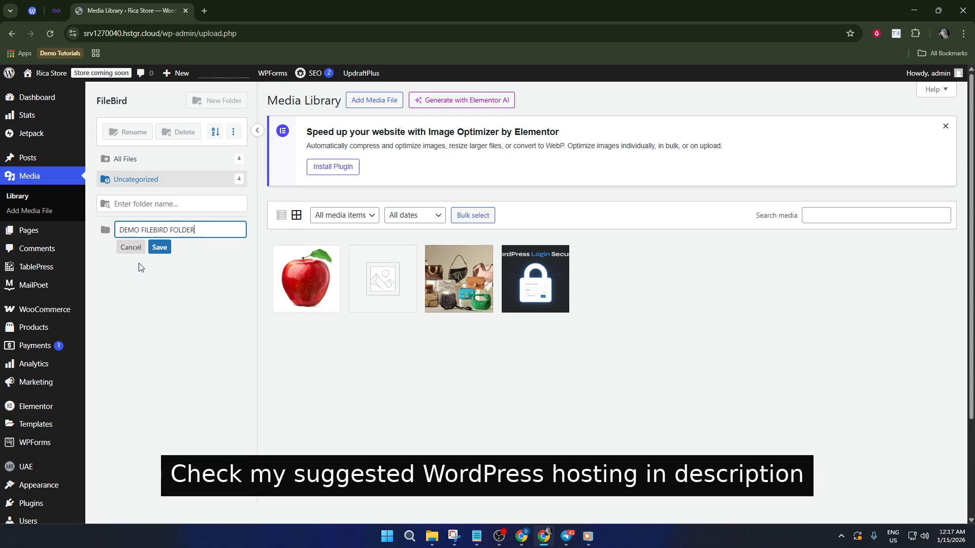
left_click(159, 247)
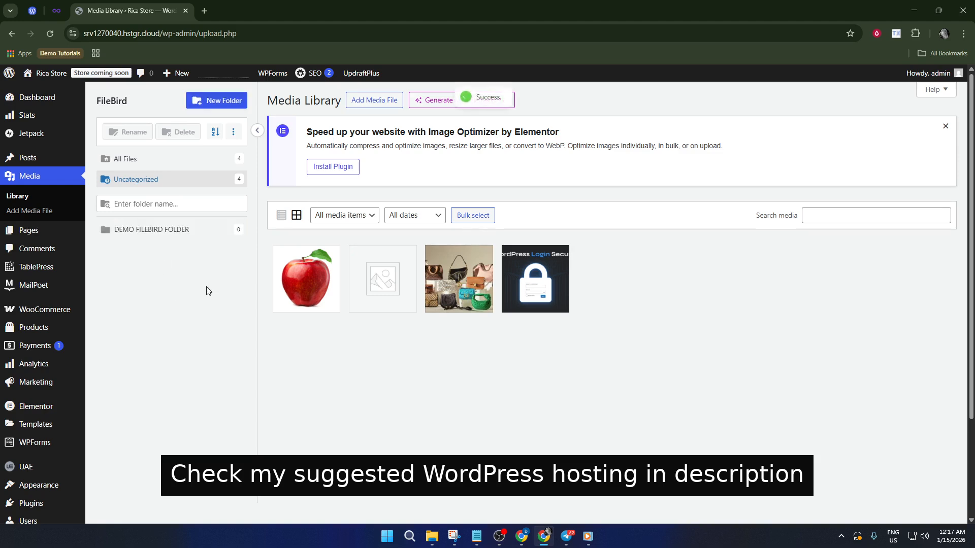
- Move the red apple image and the placeholder image from All Files into DEMO FILEBIRD FOLDER
left_click(158, 230)
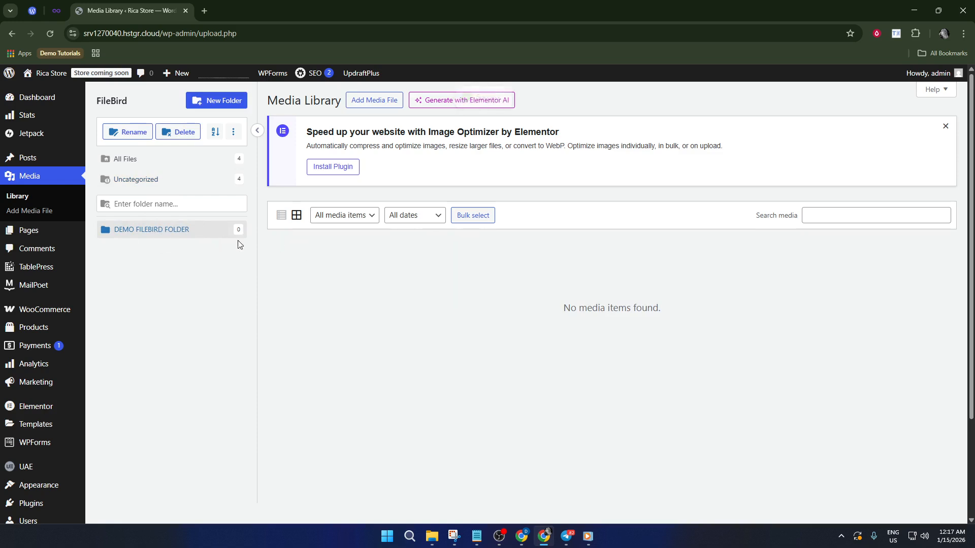
left_click(154, 160)
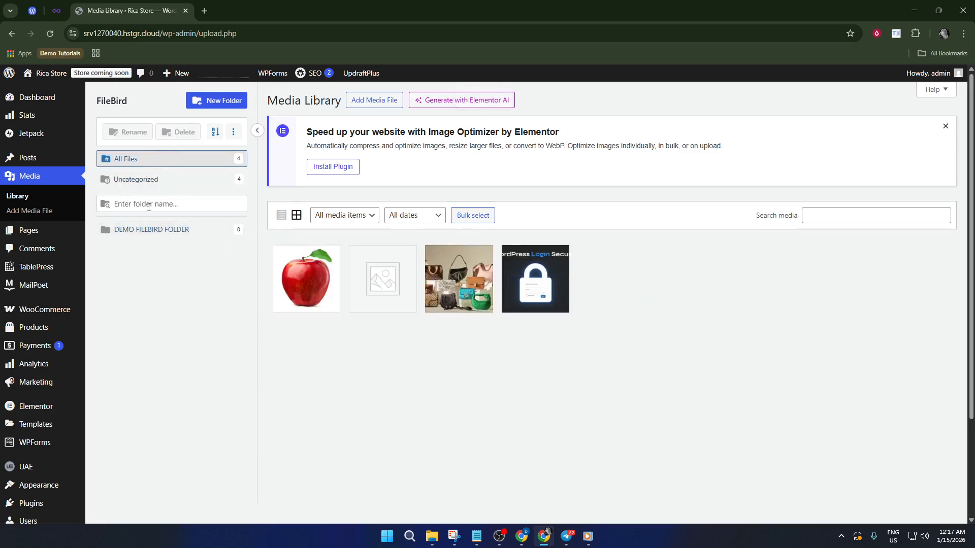
left_click_drag(304, 283, 154, 235)
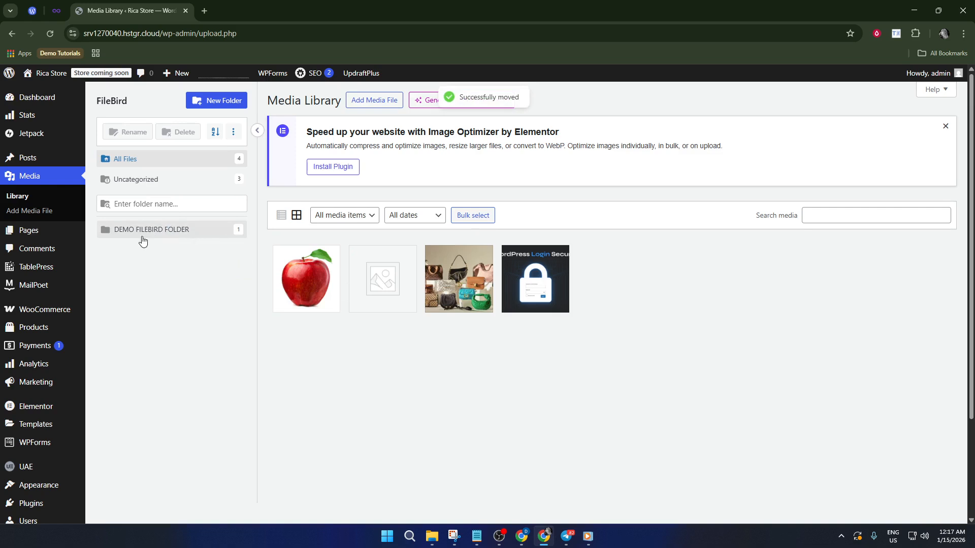
left_click(168, 236)
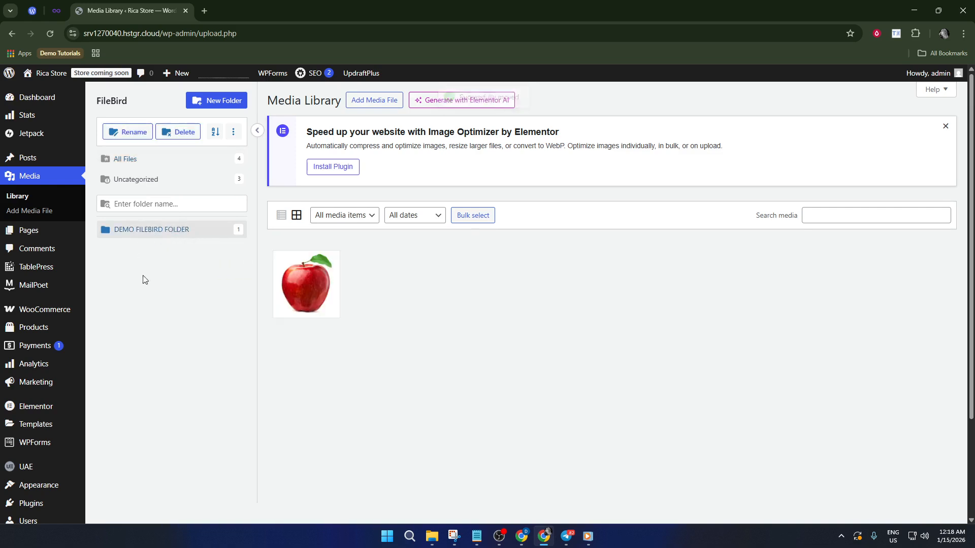
left_click(131, 159)
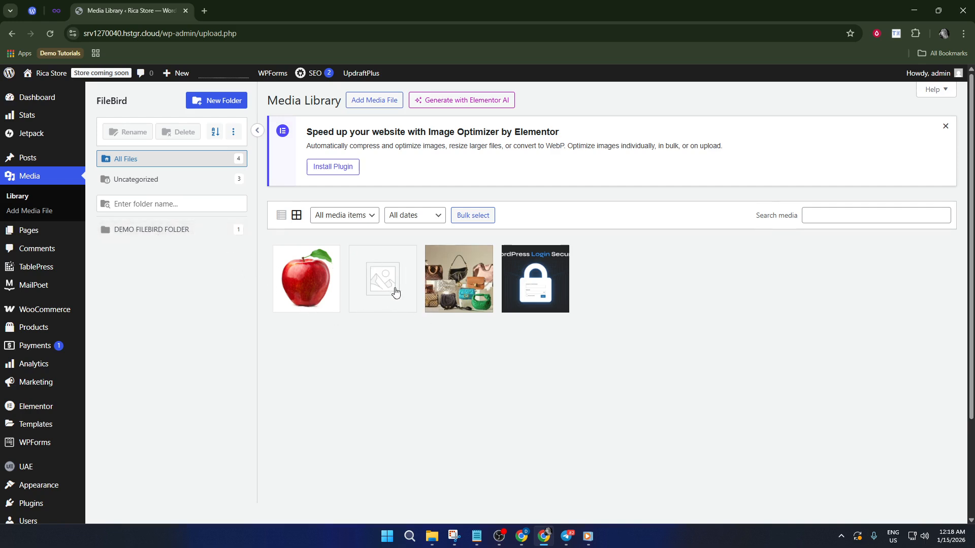
left_click_drag(393, 289, 169, 234)
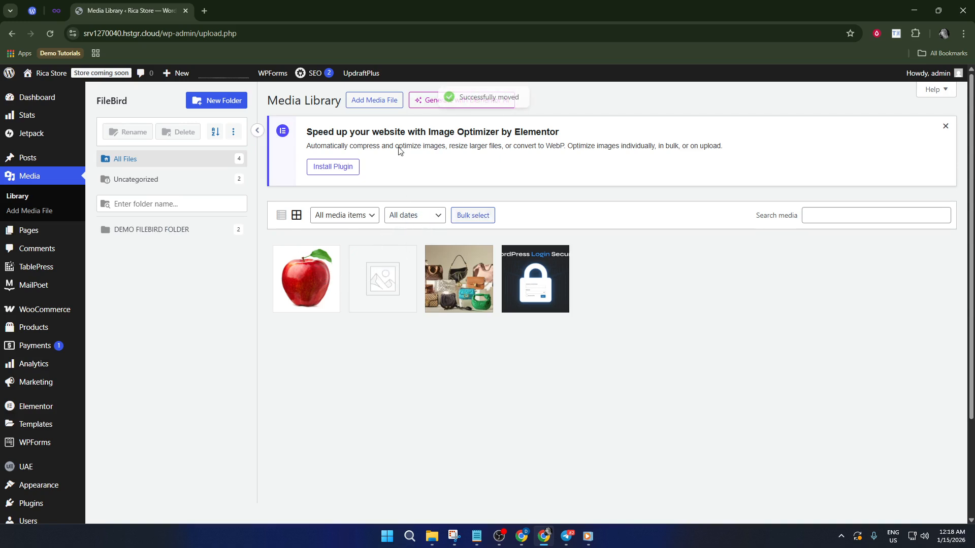
- Upload the five images c1, c2, c3, c4 and c5 from the image folder to the media library
left_click(378, 103)
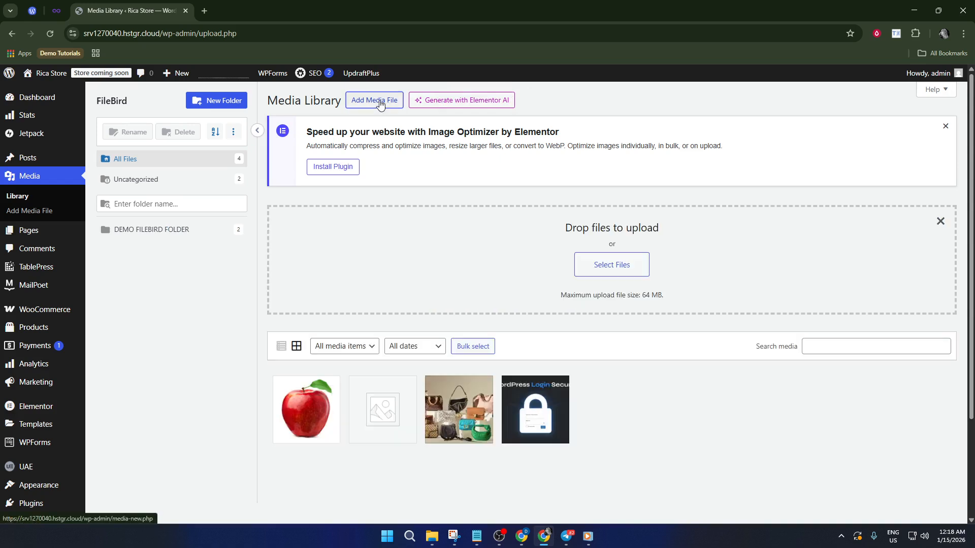
left_click(625, 265)
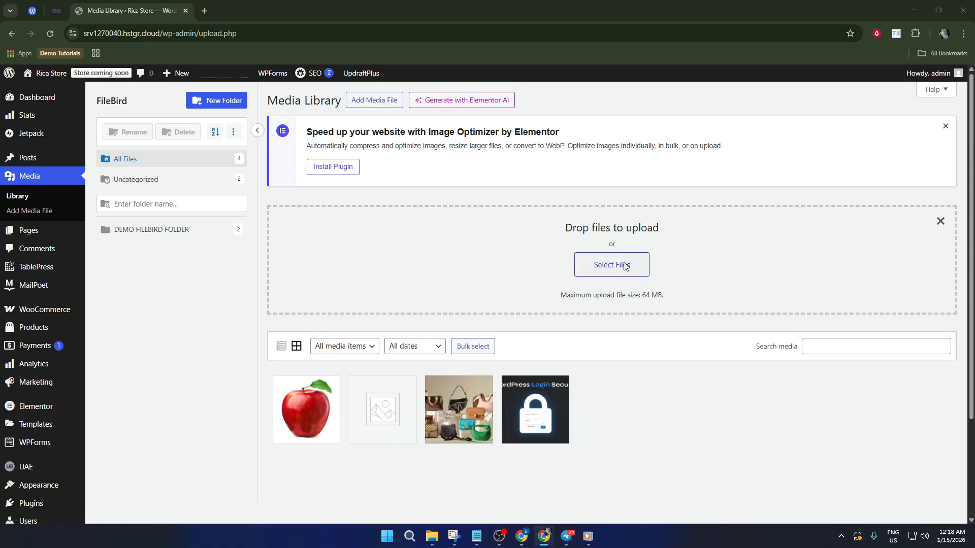
scroll(730, 260, "down", 3)
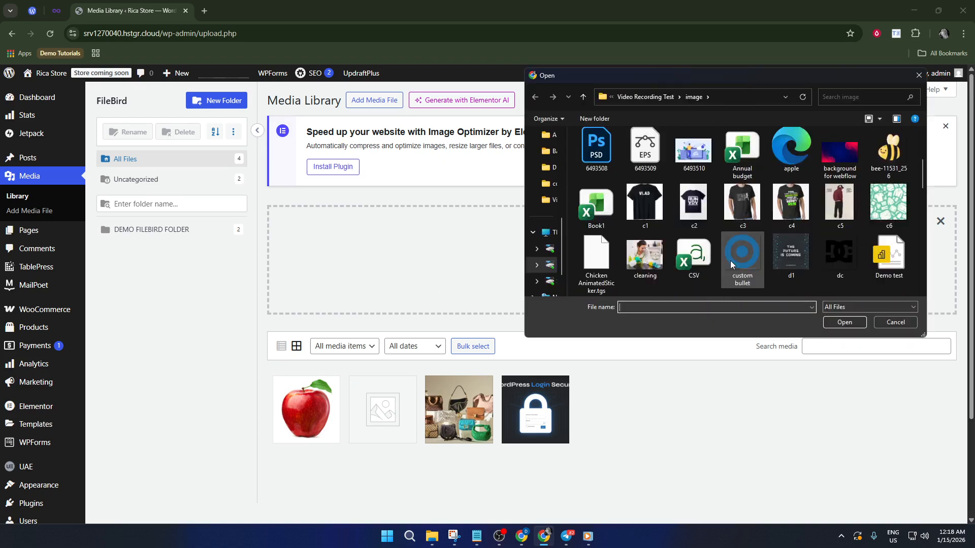
scroll(730, 254, "down", 1)
scroll(723, 228, "up", 1)
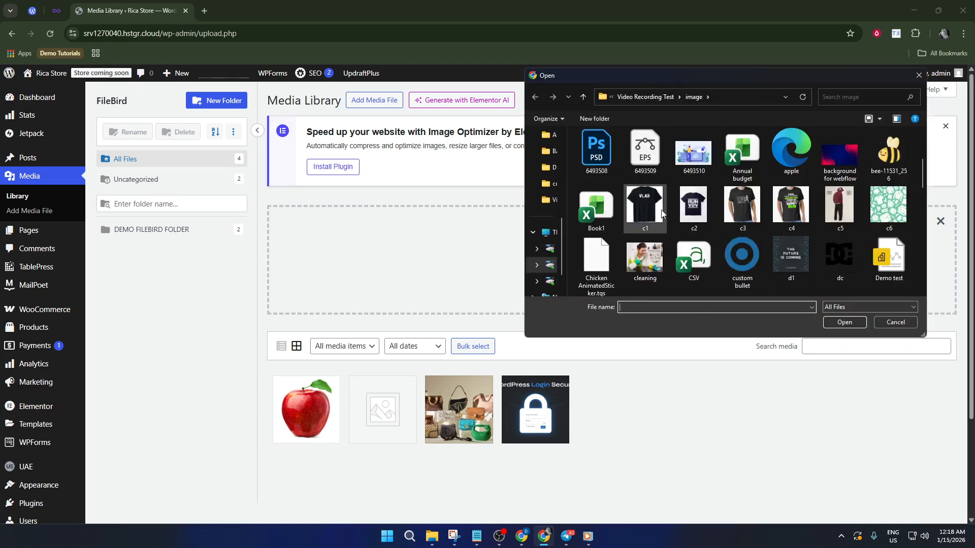
left_click(794, 215)
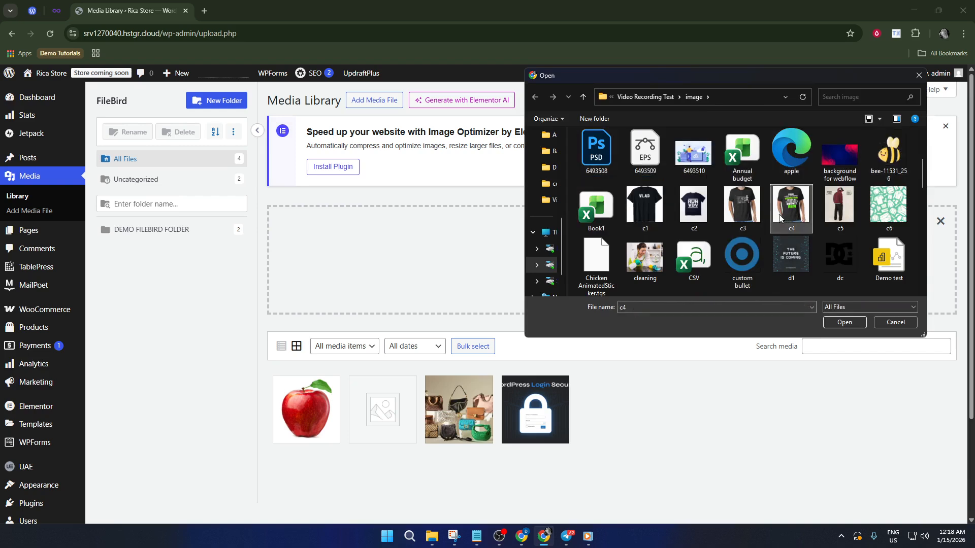
left_click(644, 208)
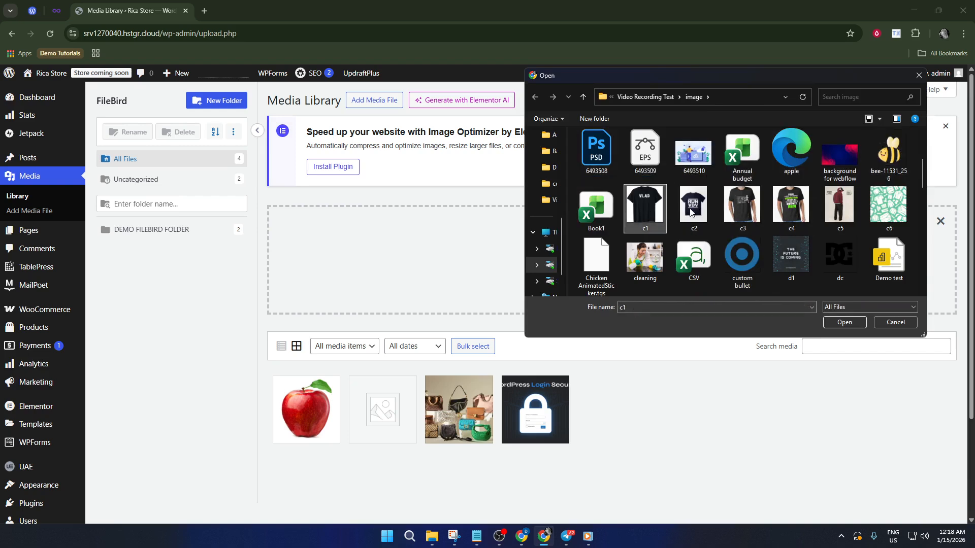
left_click(833, 212, "shift")
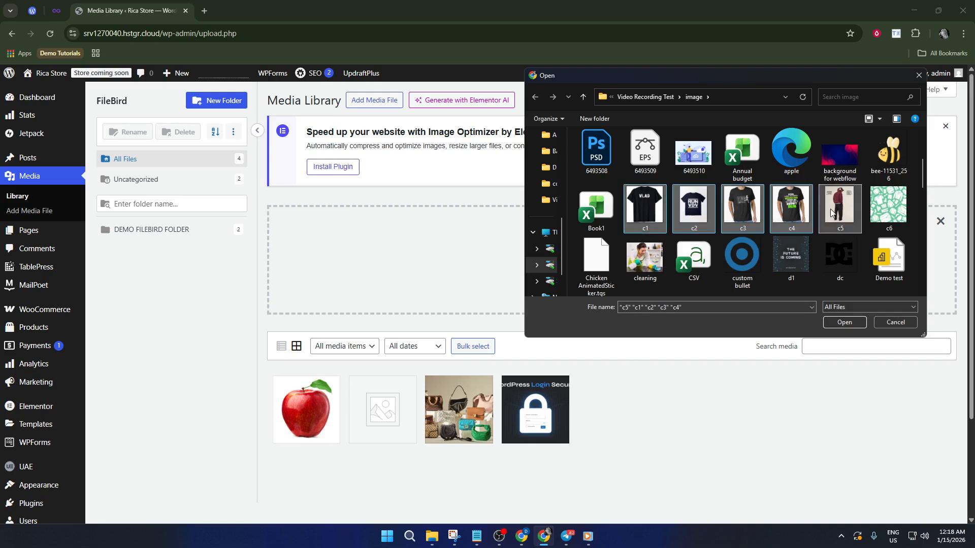
left_click(845, 322)
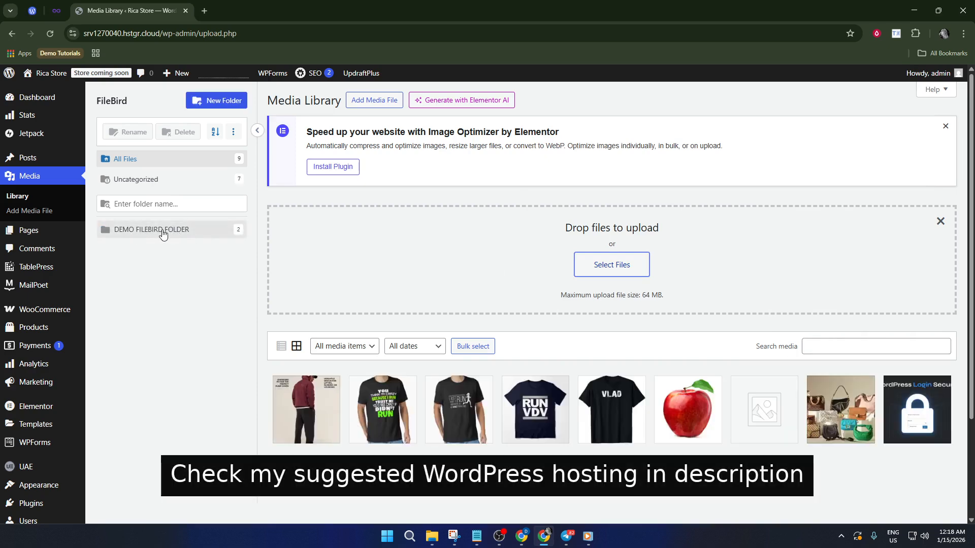
- View the contents of DEMO FILEBIRD FOLDER and return to All Files
left_click(163, 231)
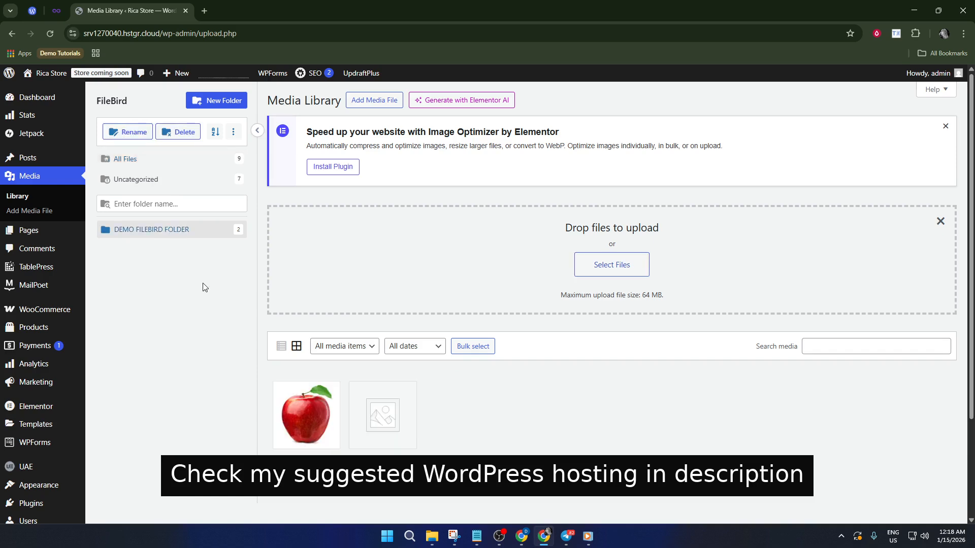
scroll(335, 329, "down", 2)
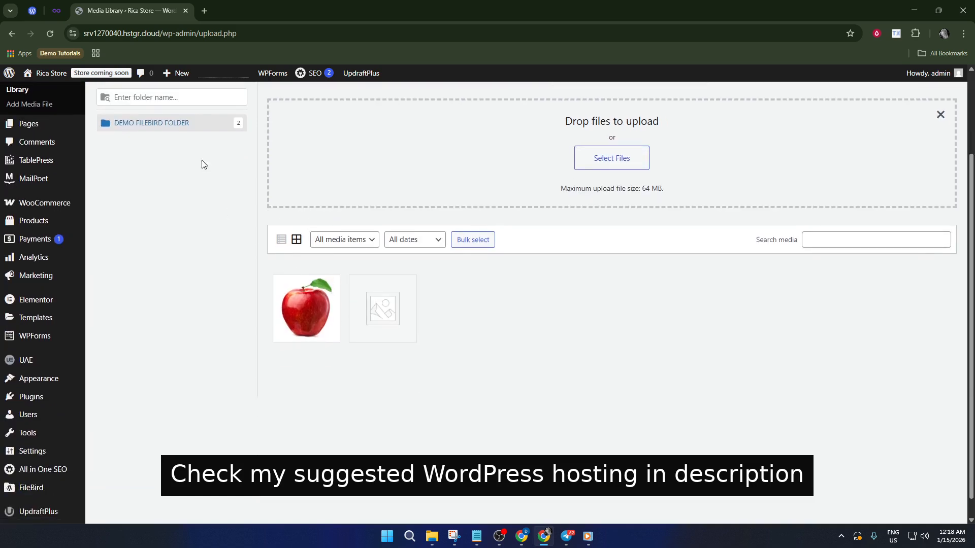
scroll(179, 131, "up", 2)
left_click(155, 161)
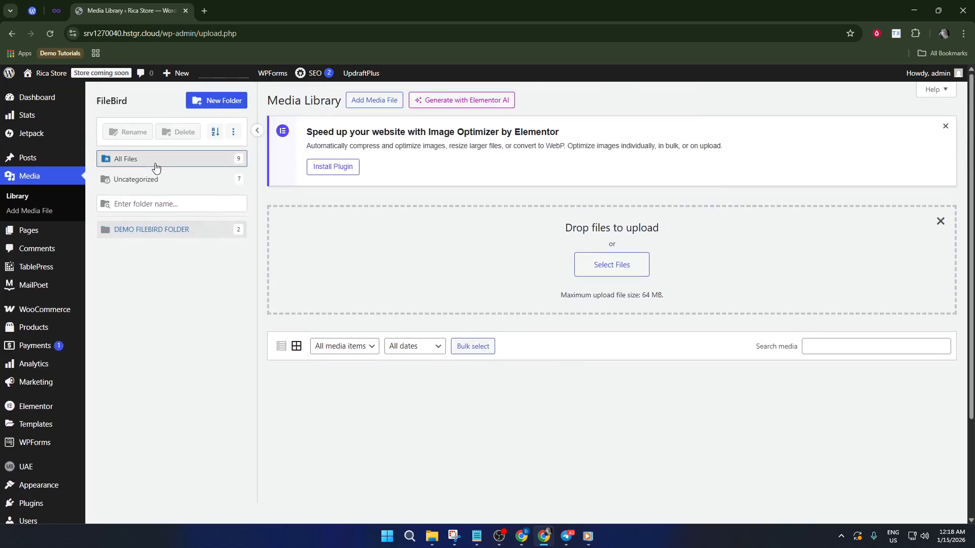
- View the attachment details of the c4 and c1 T-shirt images, closing each one
left_click(398, 409)
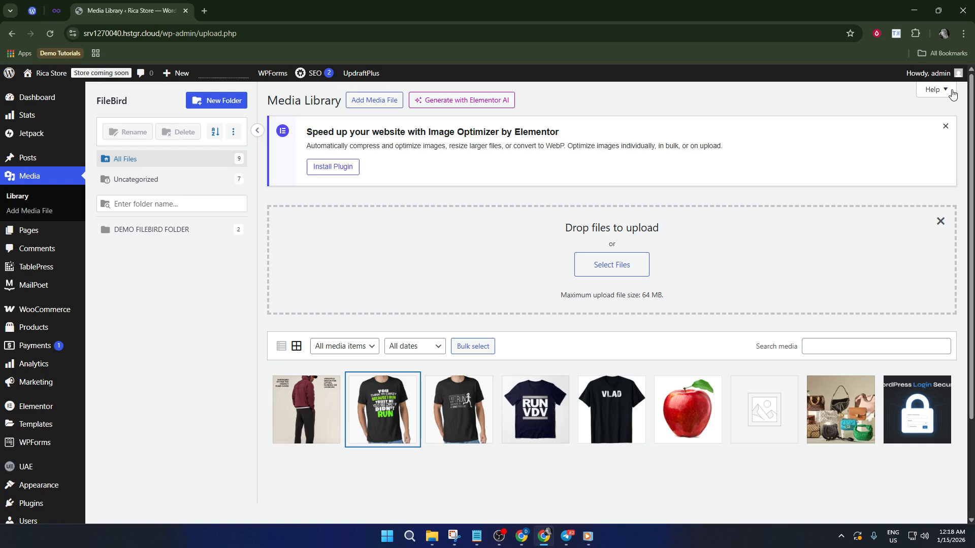
left_click(946, 94)
left_click(584, 411)
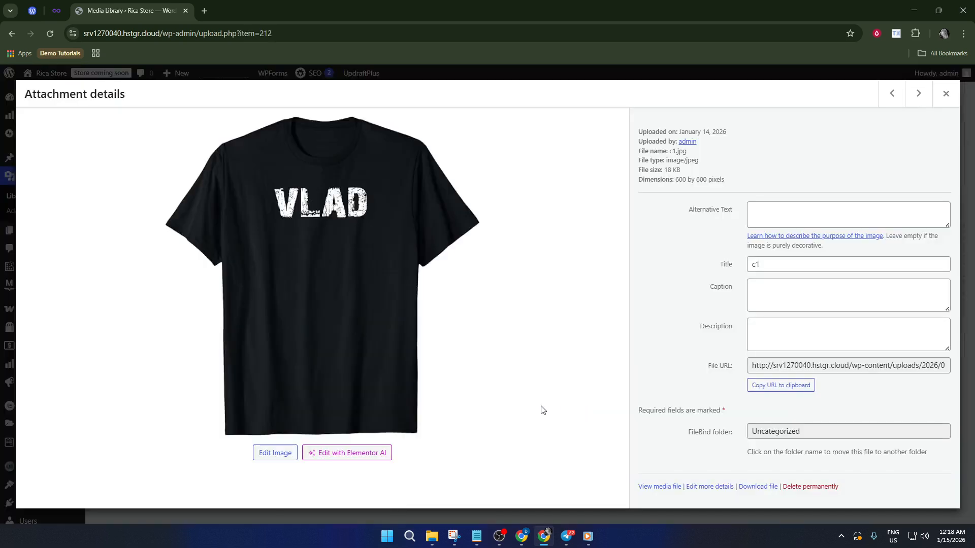
left_click(947, 95)
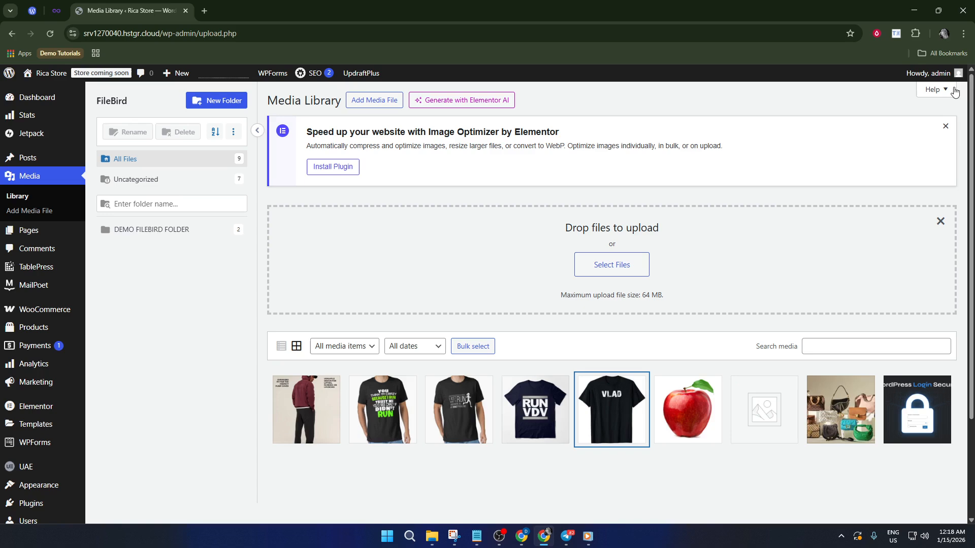
left_click(404, 402)
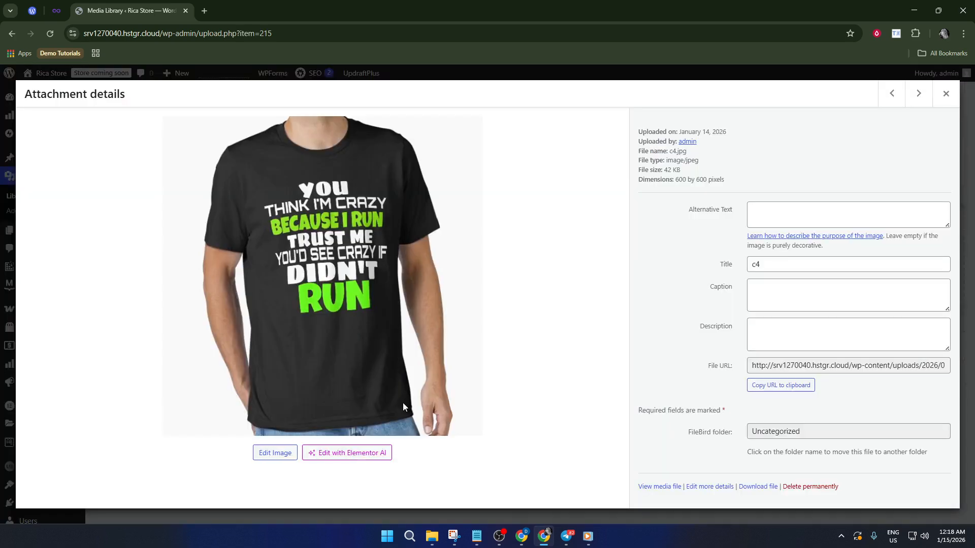
left_click(945, 95)
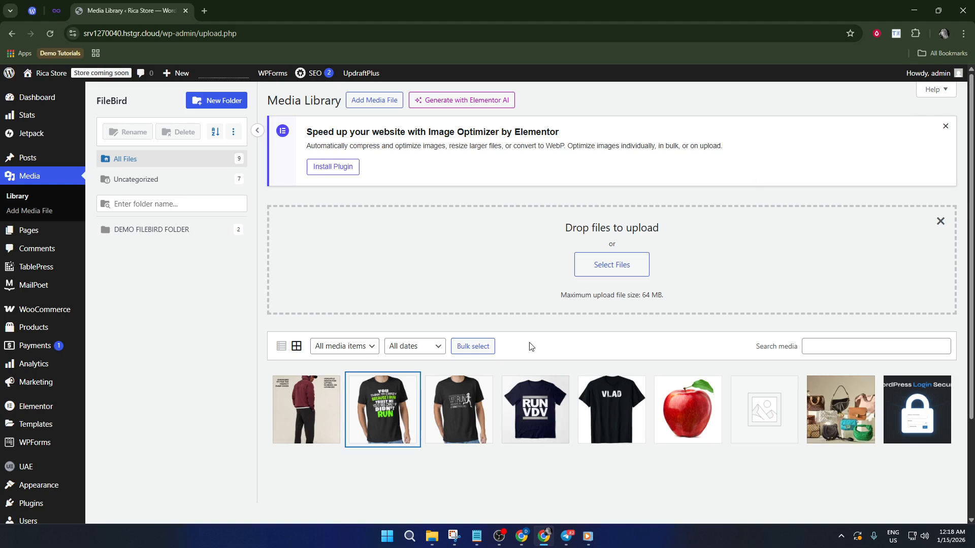
- Move the c4 T-shirt image and the c5 maroon outfit image from All Files into DEMO FILEBIRD FOLDER
left_click_drag(363, 403, 152, 233)
left_click_drag(324, 406, 176, 232)
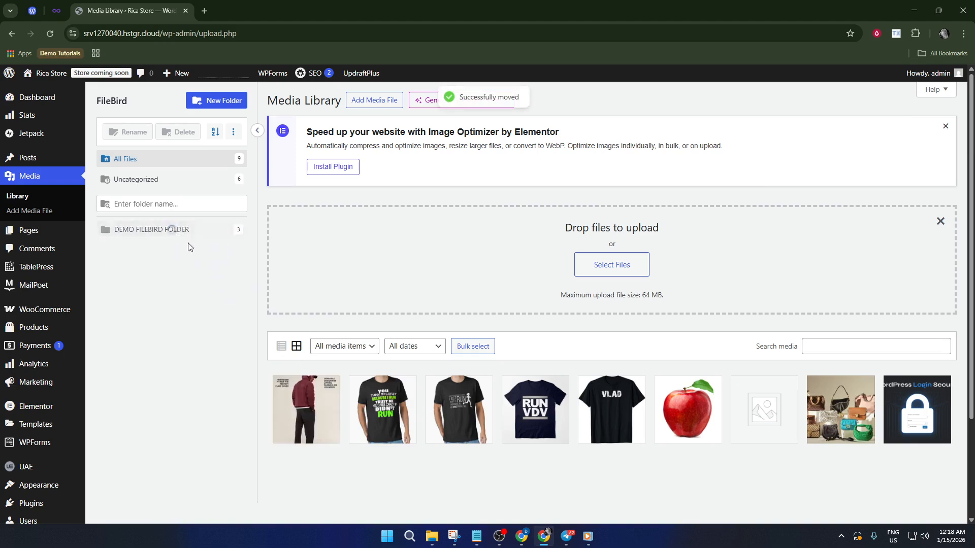